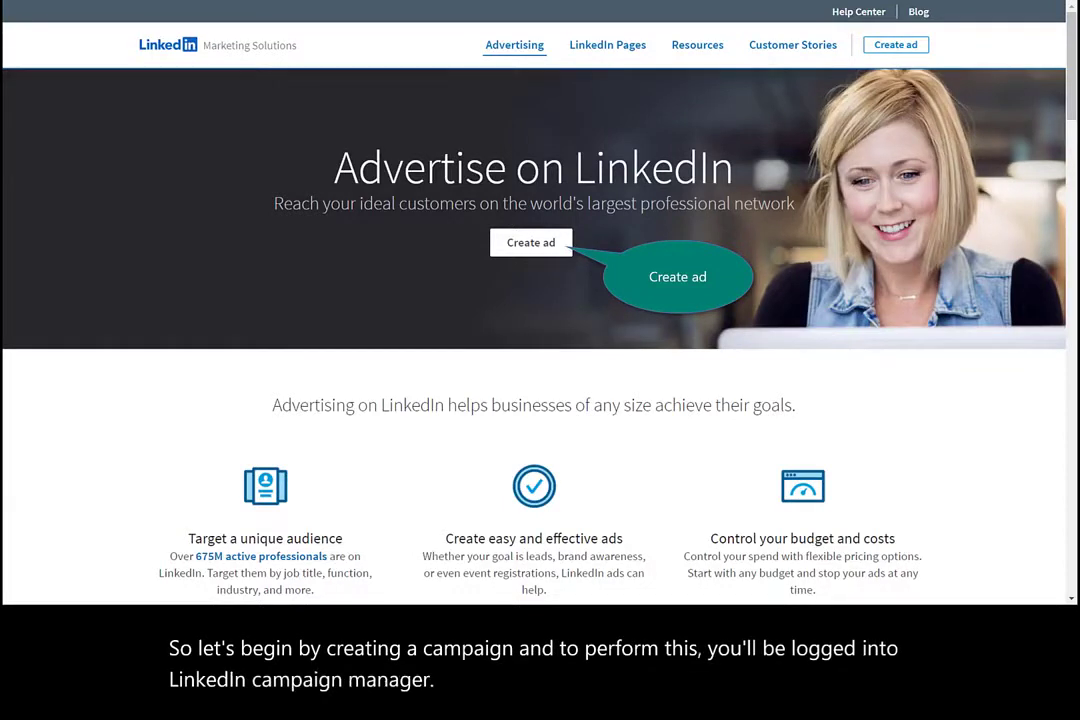
Enter LinkedIn Campaign Manager to see the two draft campaigns on the Campaigns tab
click(532, 252)
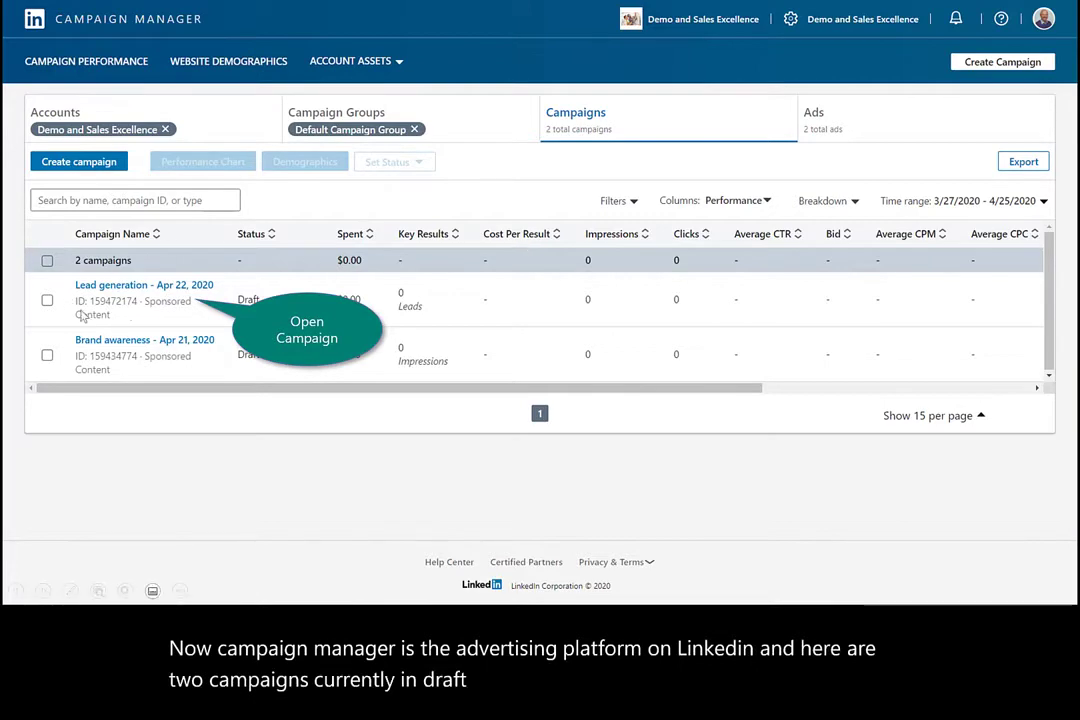
Open the Lead generation - Apr 22, 2020 draft and scroll to its audience attributes
click(139, 305)
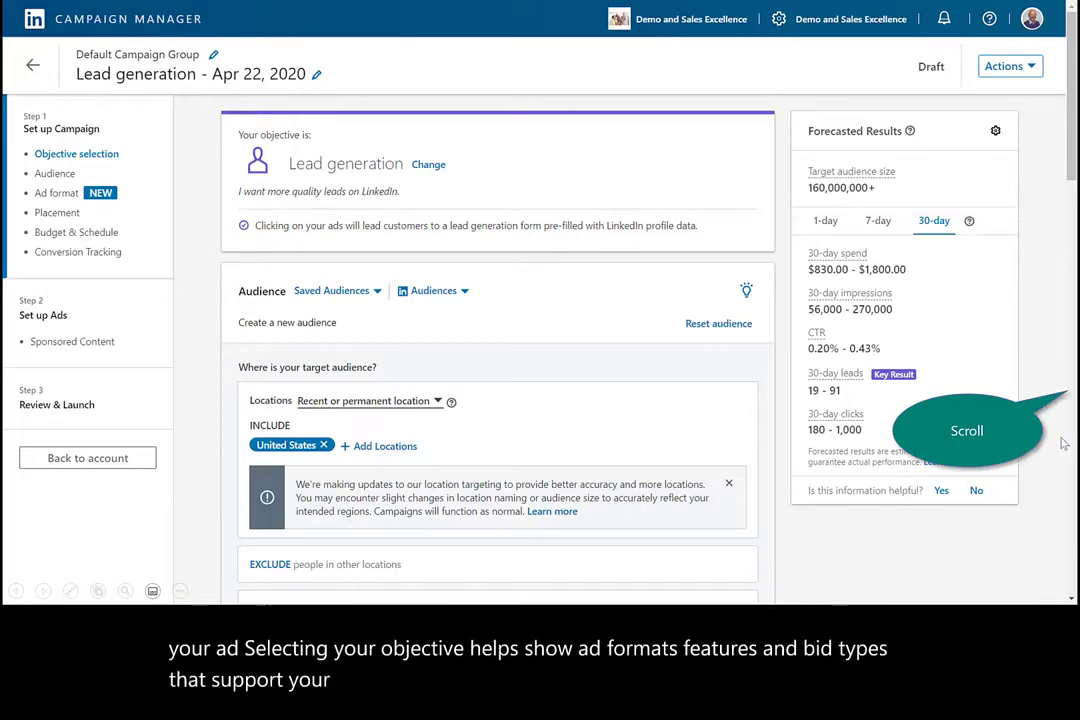
scroll(1060, 441, down, 6)
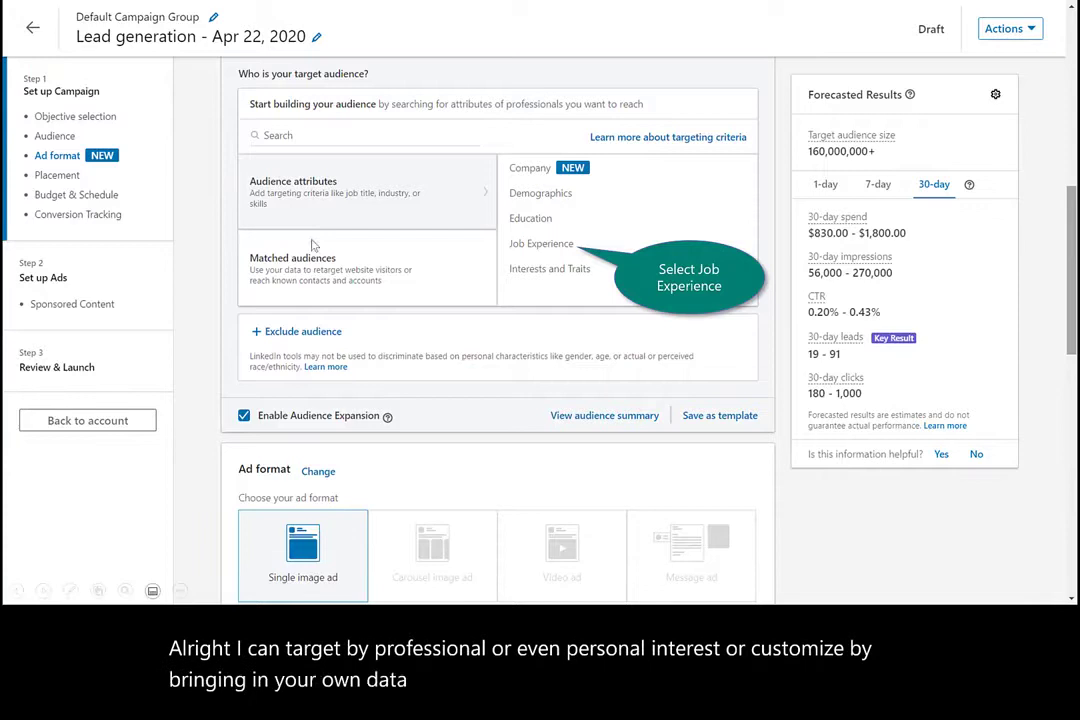
Pick Job Experience under Audience attributes to target Accounting and Computer Science, Bachelor's Degree
click(541, 243)
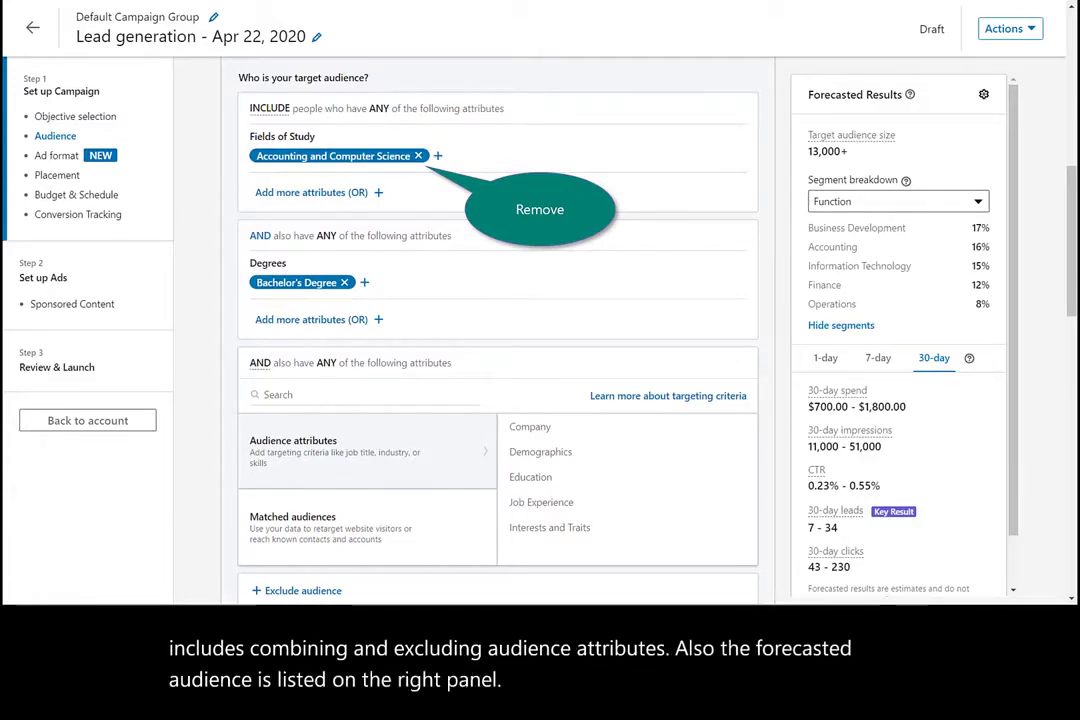
Remove the Accounting and Computer Science field of study and Bachelor's Degree targeting
click(418, 156)
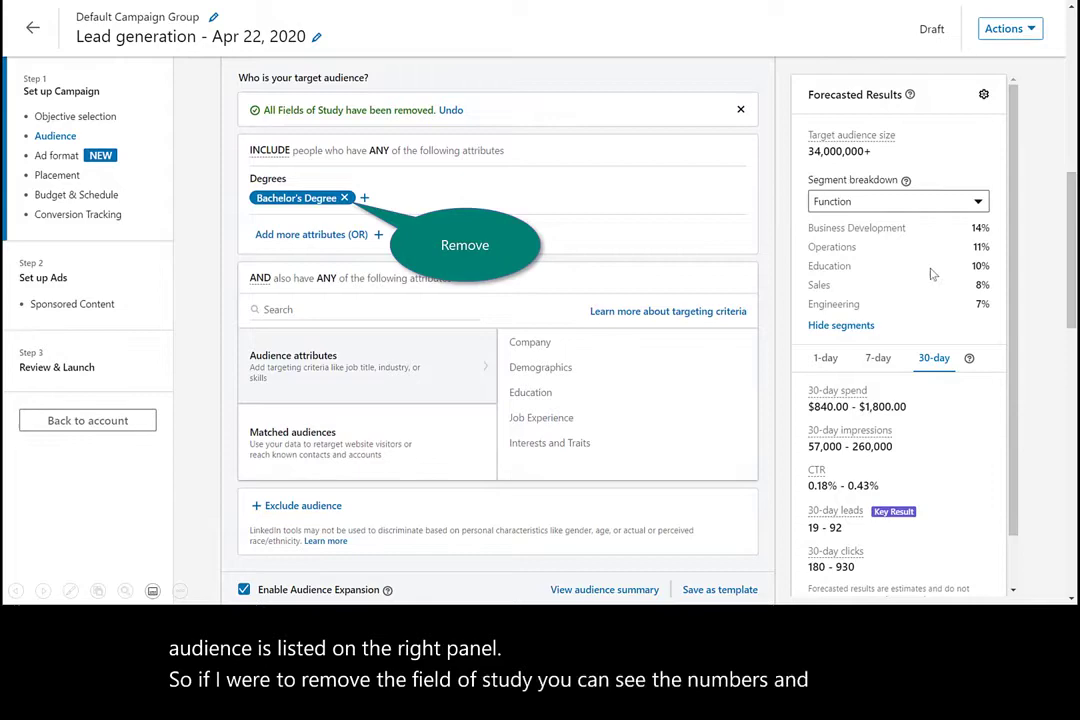
click(344, 198)
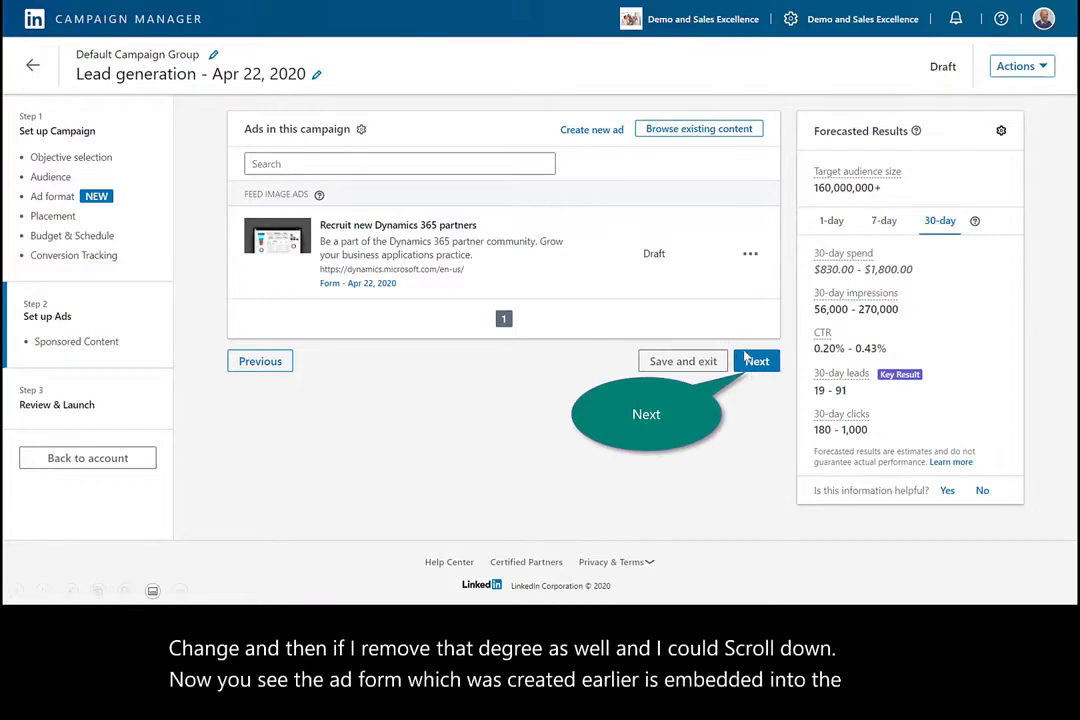
Move to Review & Launch and launch the Lead generation - Apr 22, 2020 campaign
click(750, 360)
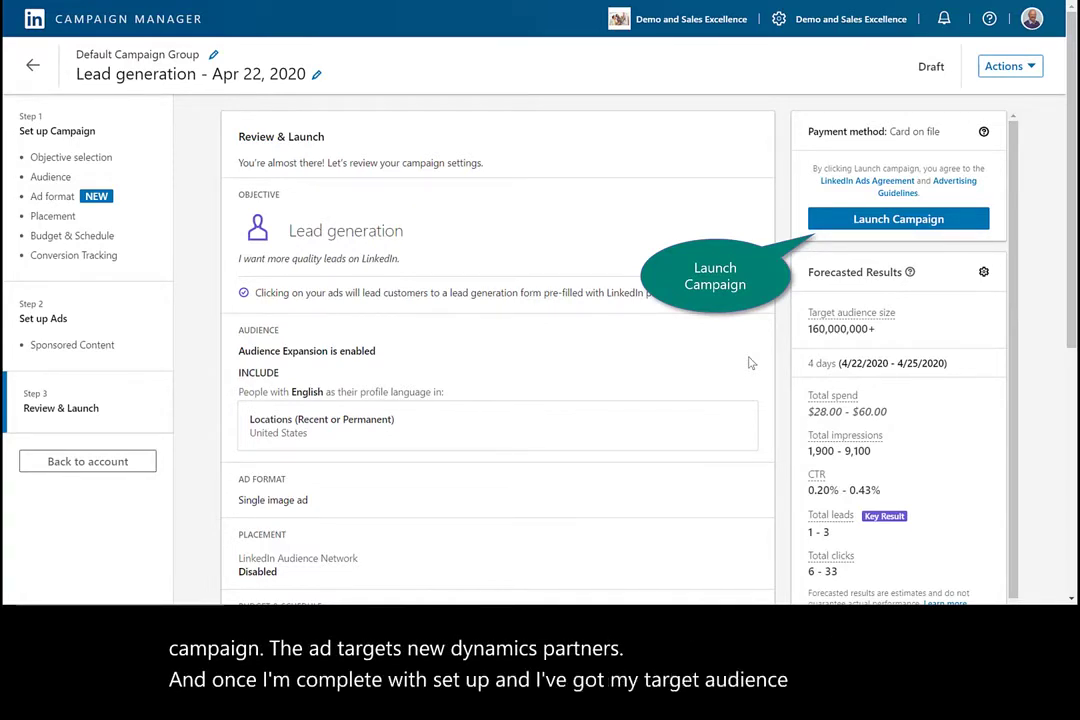
click(864, 219)
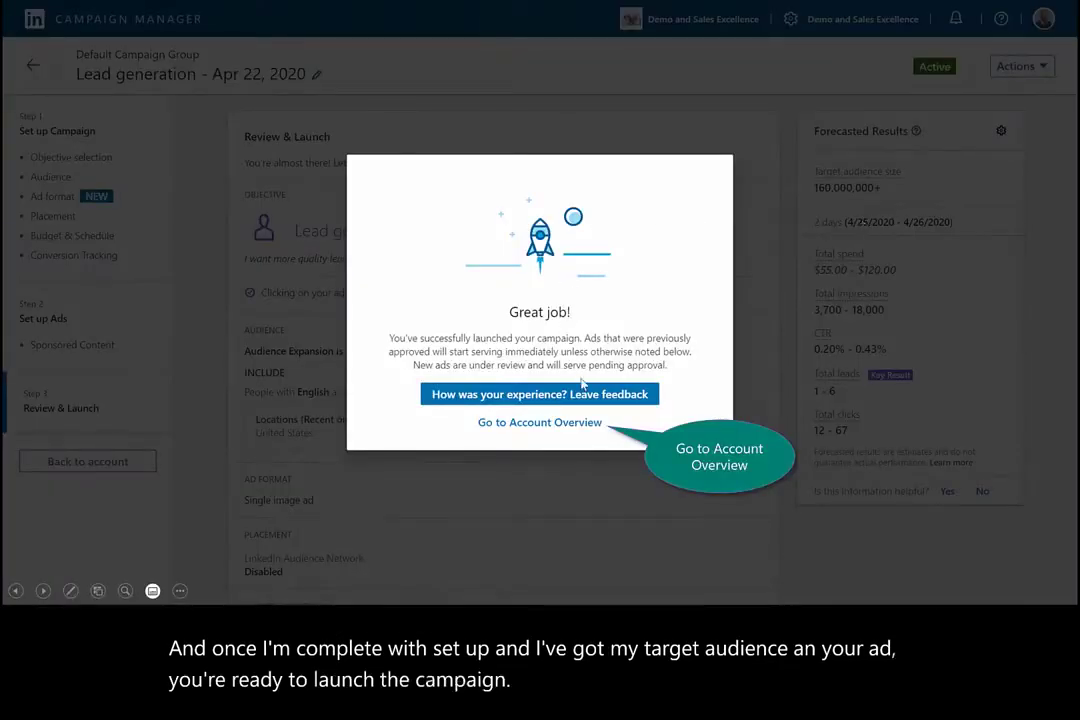
Go to the account overview with the Lead generation campaign now running
click(603, 430)
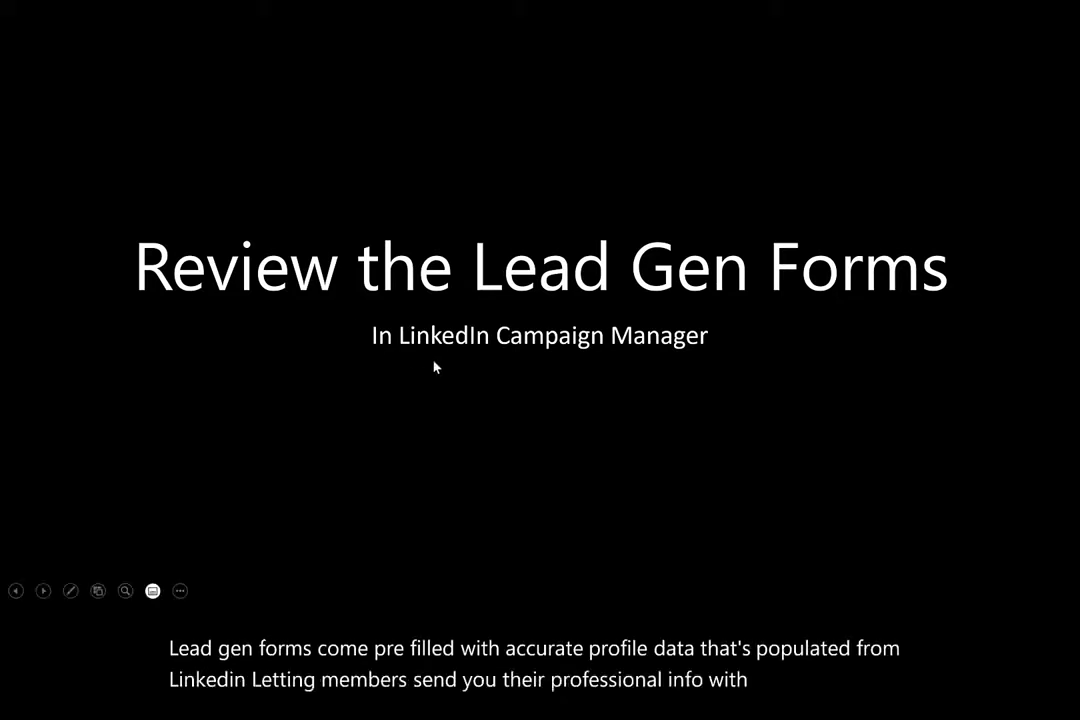
Advance two slides and open Lead Gen Forms from the Account Assets menu
key(Right)
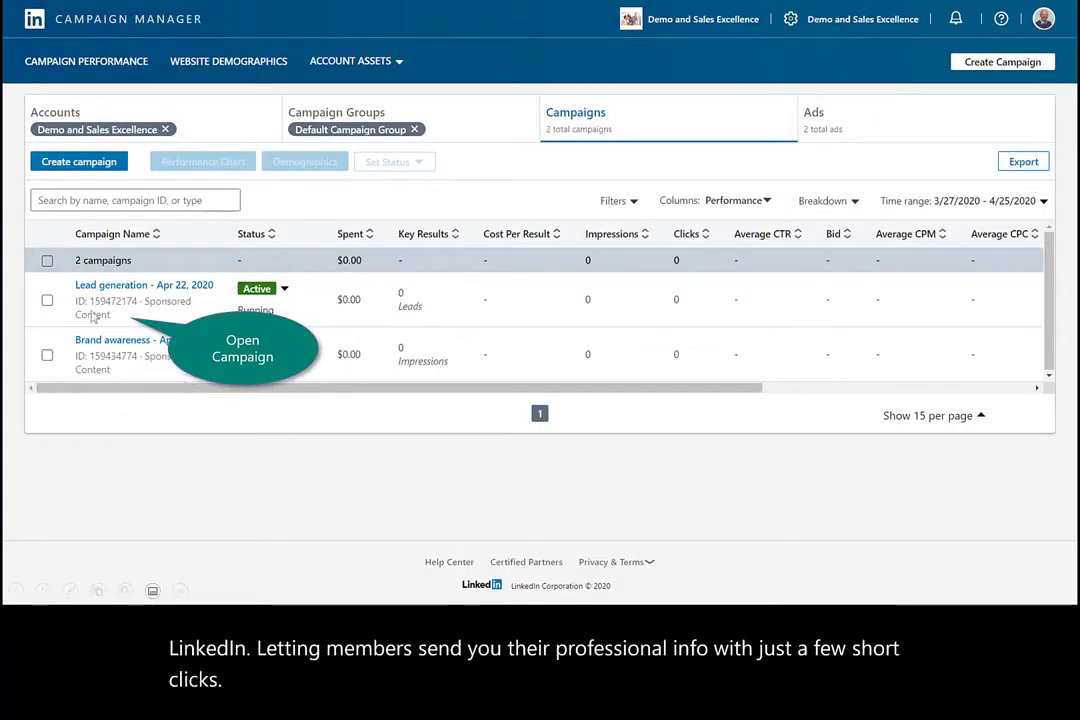
key(Right)
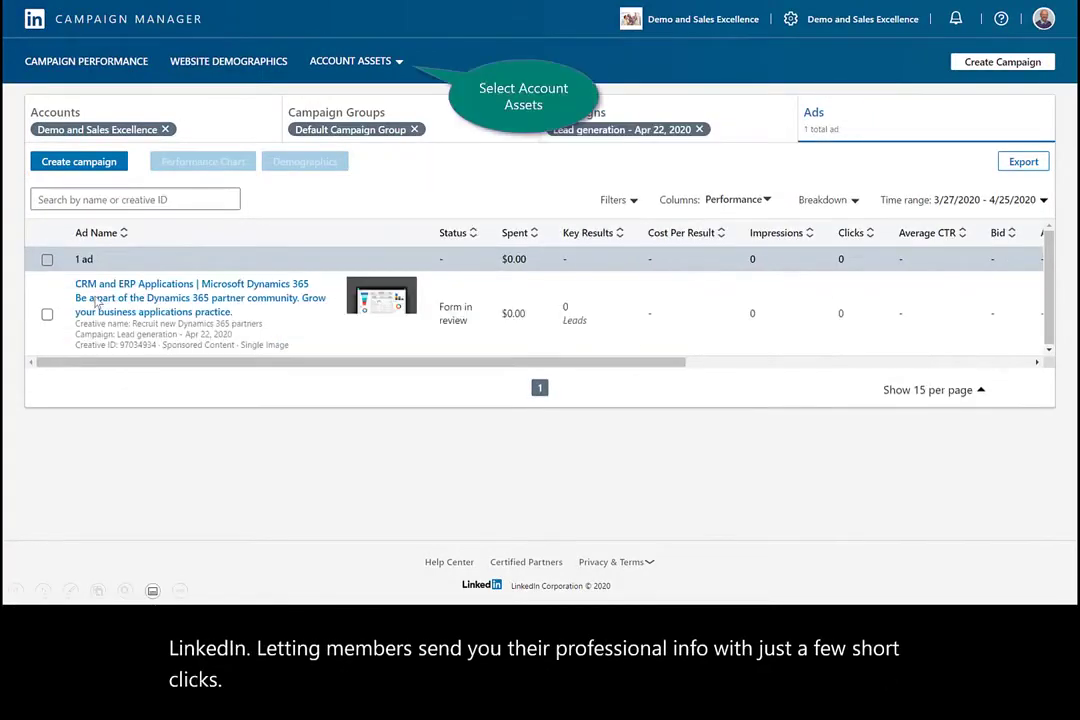
click(374, 62)
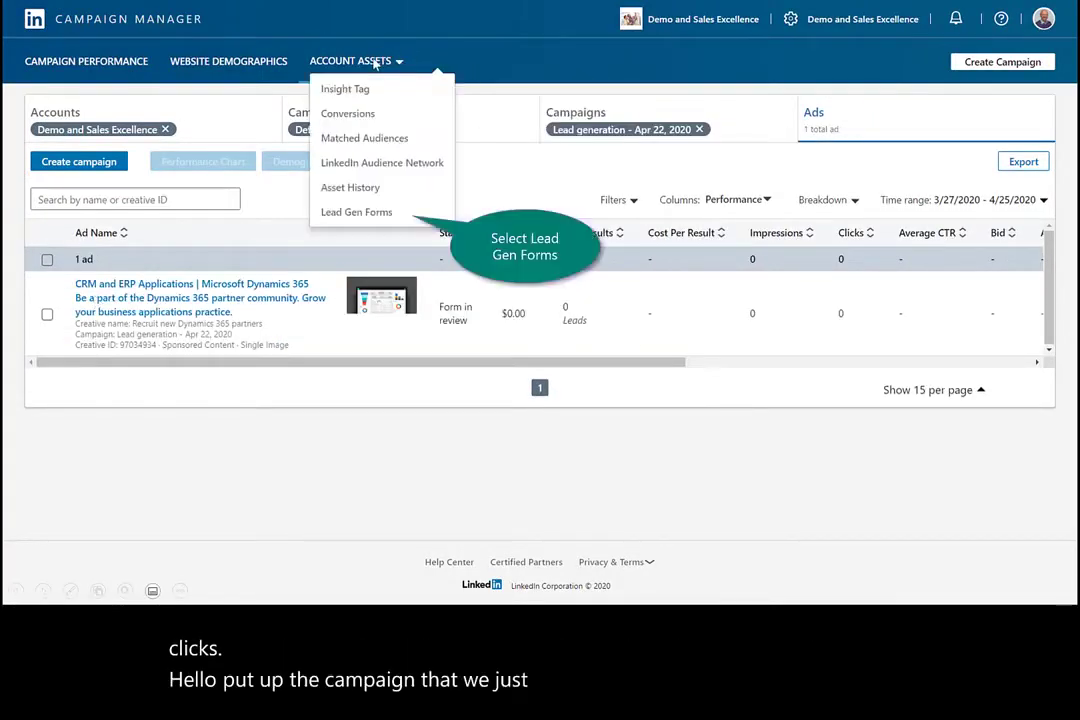
click(386, 213)
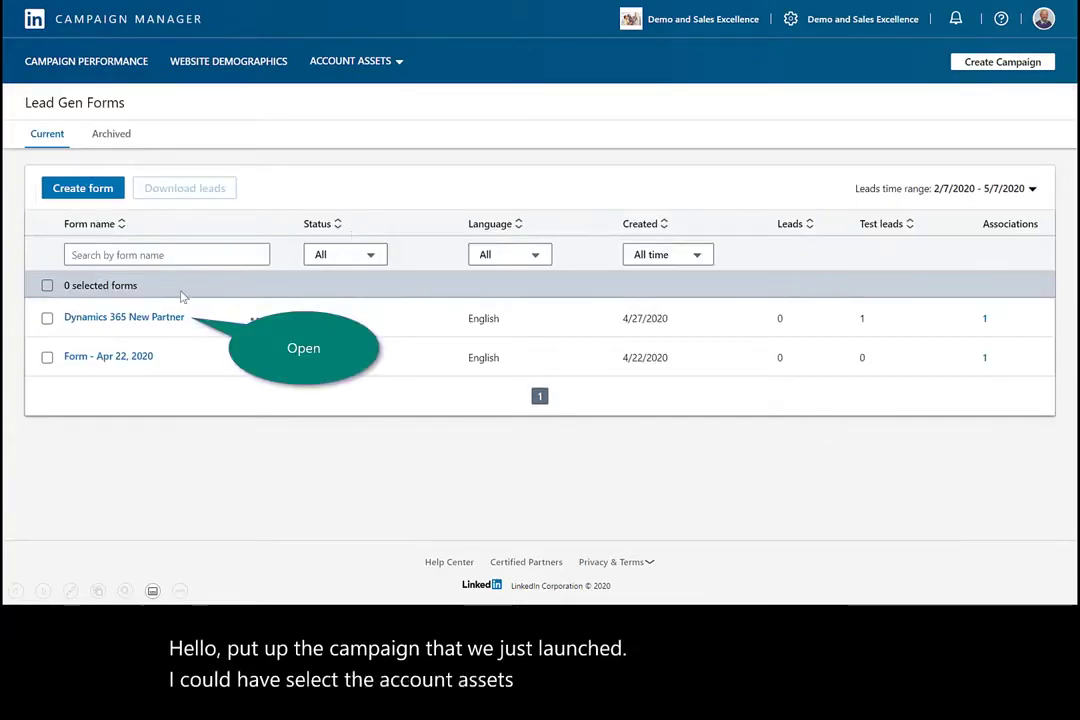
Inspect the Dynamics 365 New Partner form's lead details and custom questions, then go back
click(160, 317)
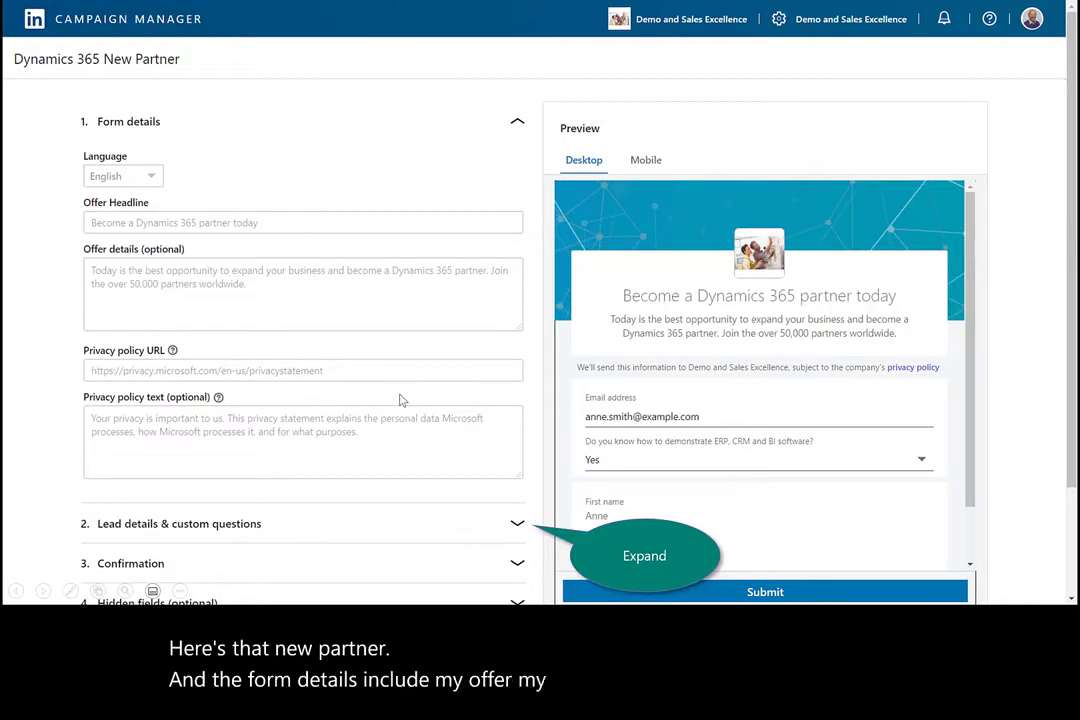
click(517, 524)
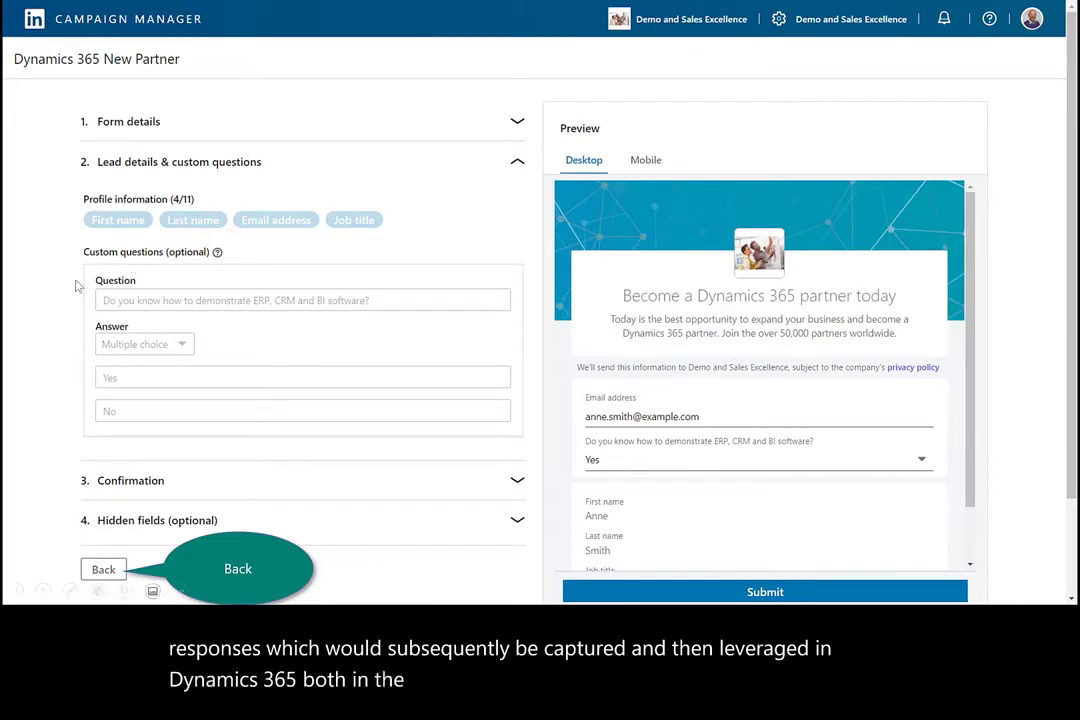
click(103, 569)
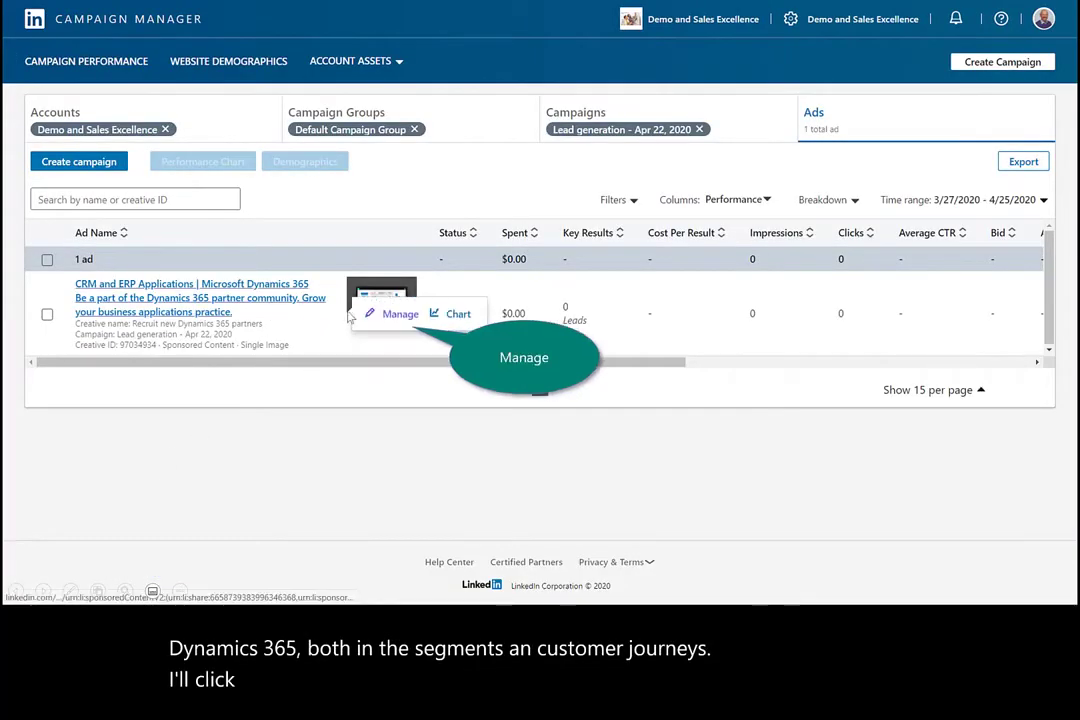
Preview the campaign's ad and the lead gen form it opens via Learn more
click(370, 311)
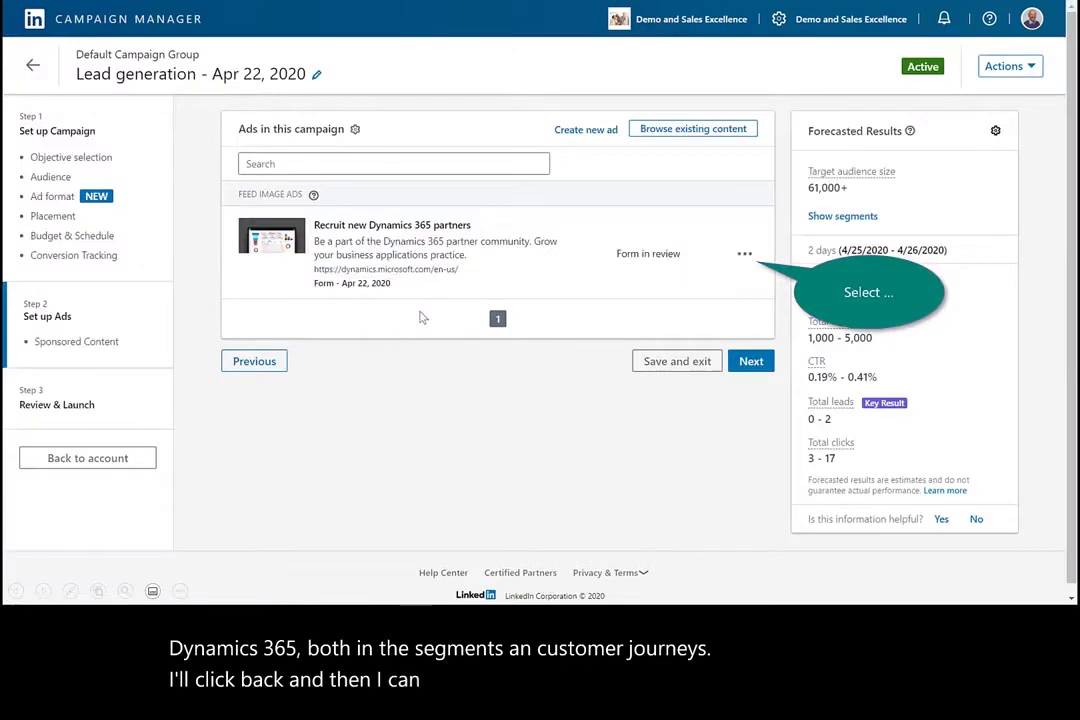
click(743, 256)
click(669, 308)
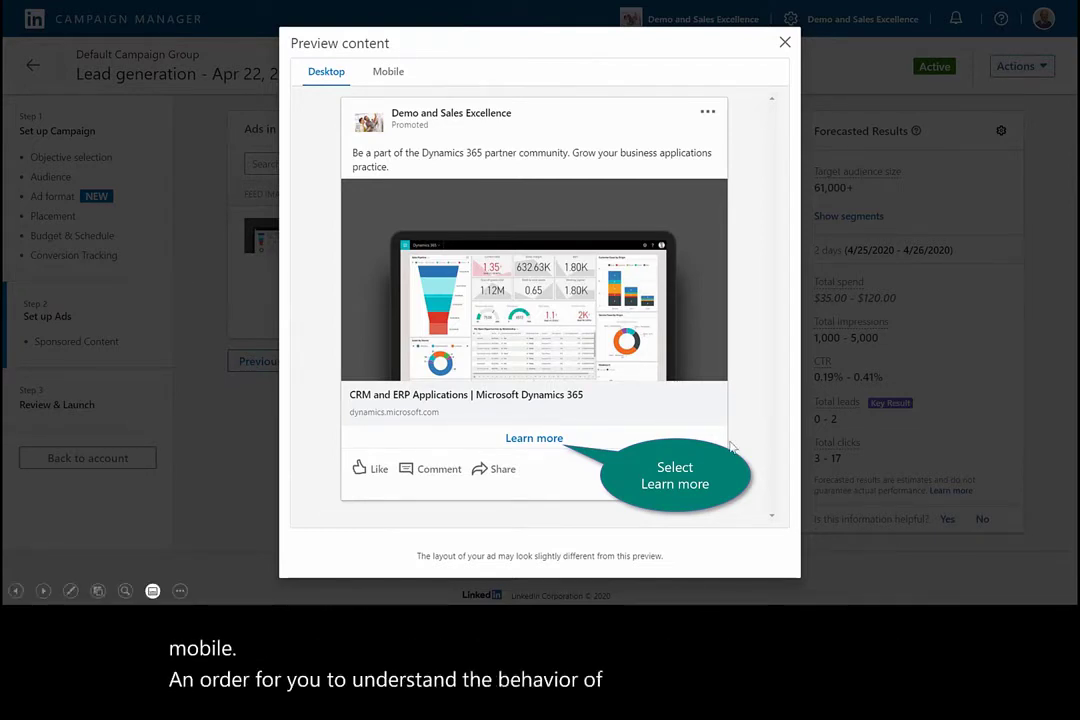
click(574, 439)
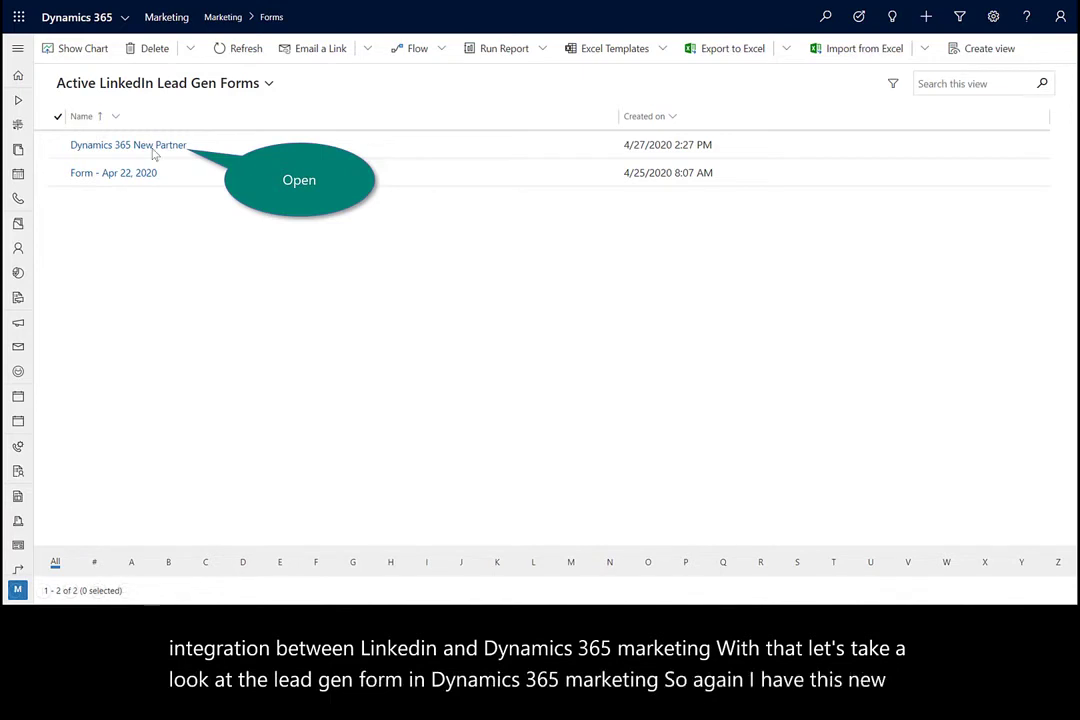
Review the Dynamics 365 New Partner form's submission, then start a new LinkedIn Leads segment
click(165, 149)
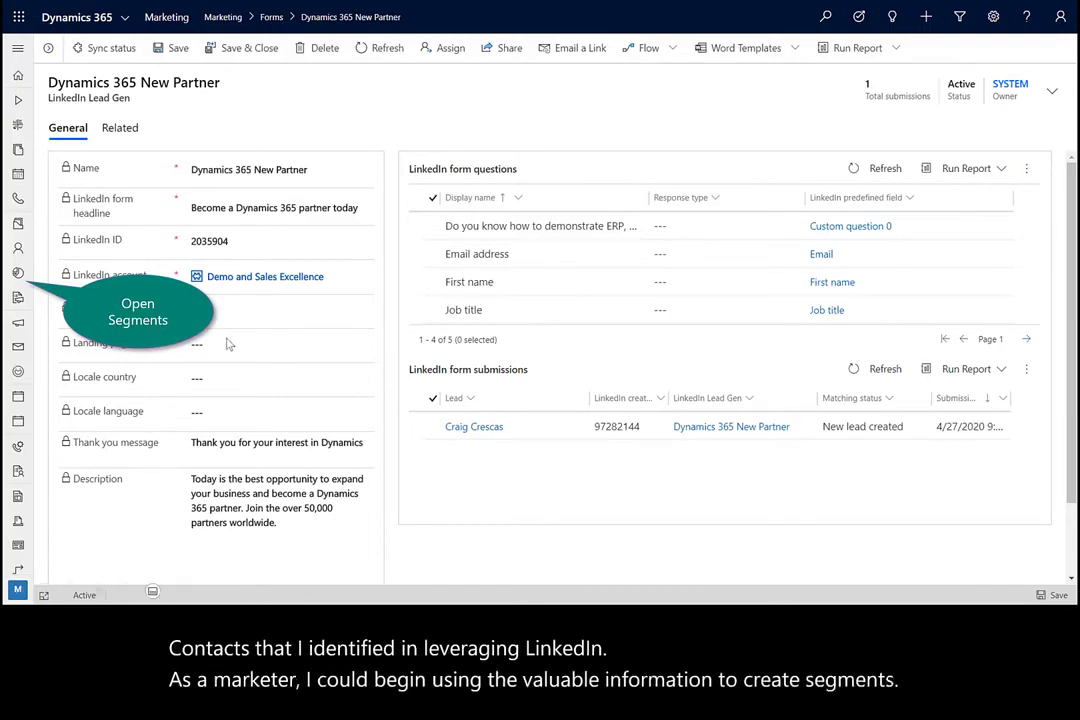
click(18, 276)
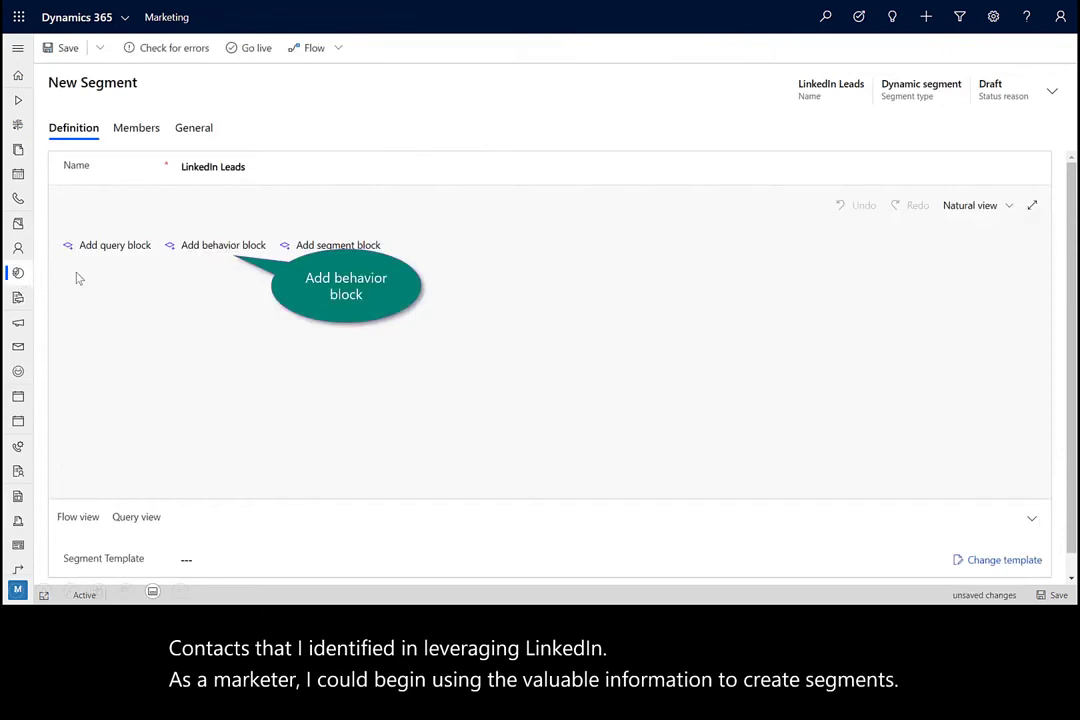
Filter LinkedIn form submissions on LinkedInFormId Equals Dynamics 365 New Partner, then save and go live
click(184, 249)
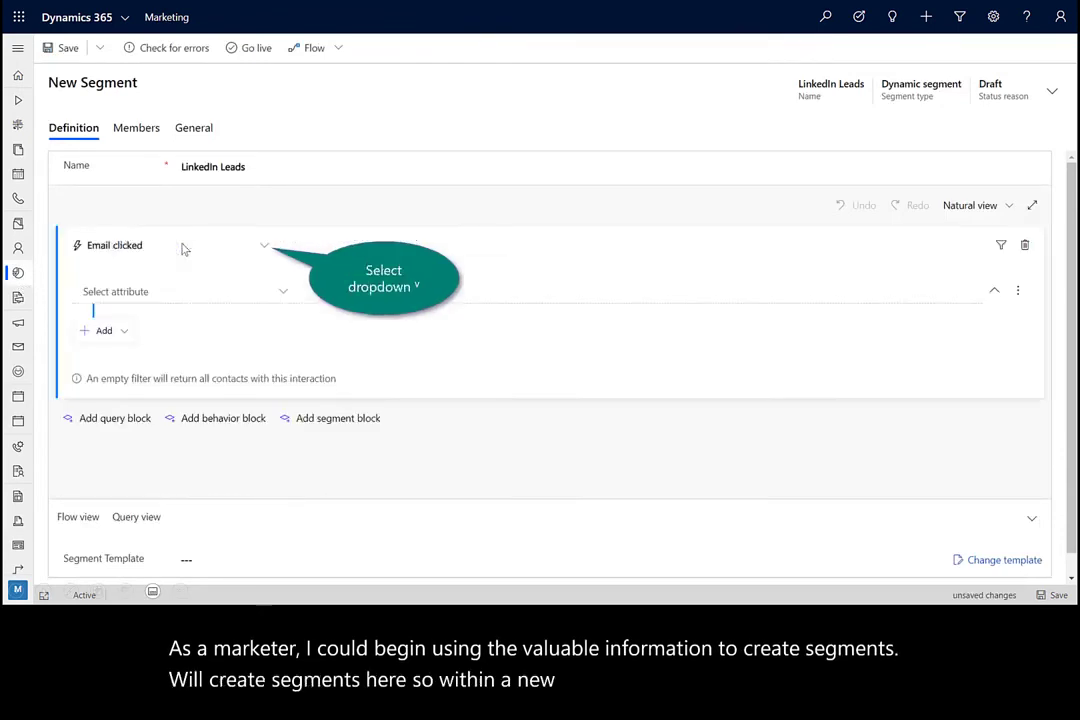
click(262, 247)
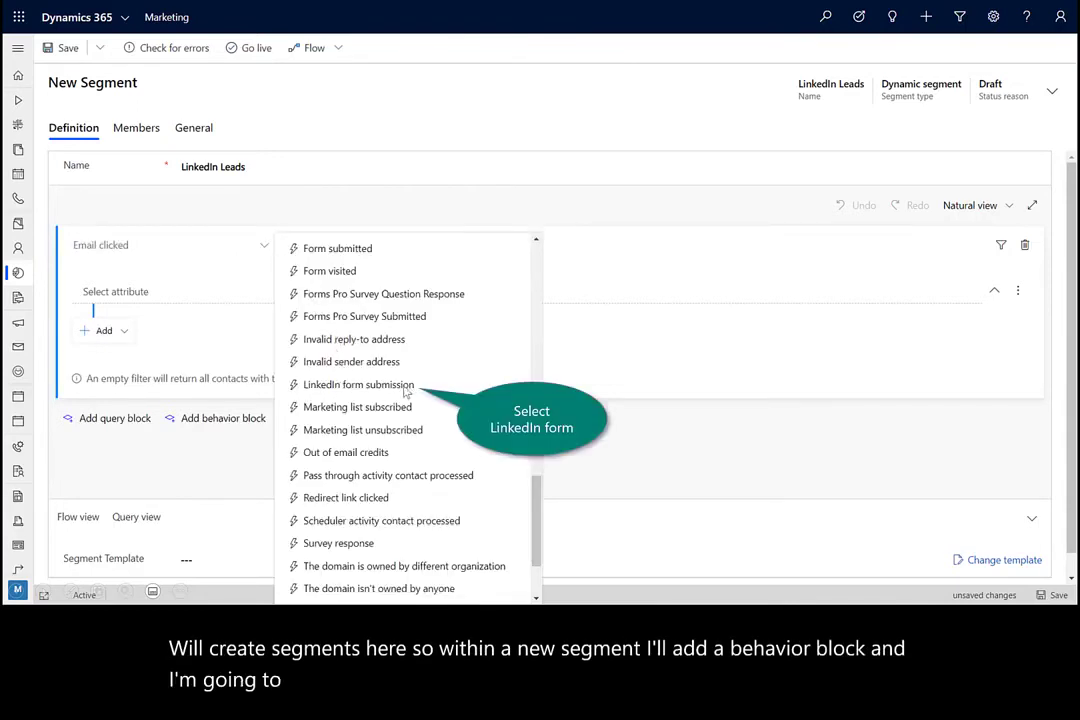
click(360, 388)
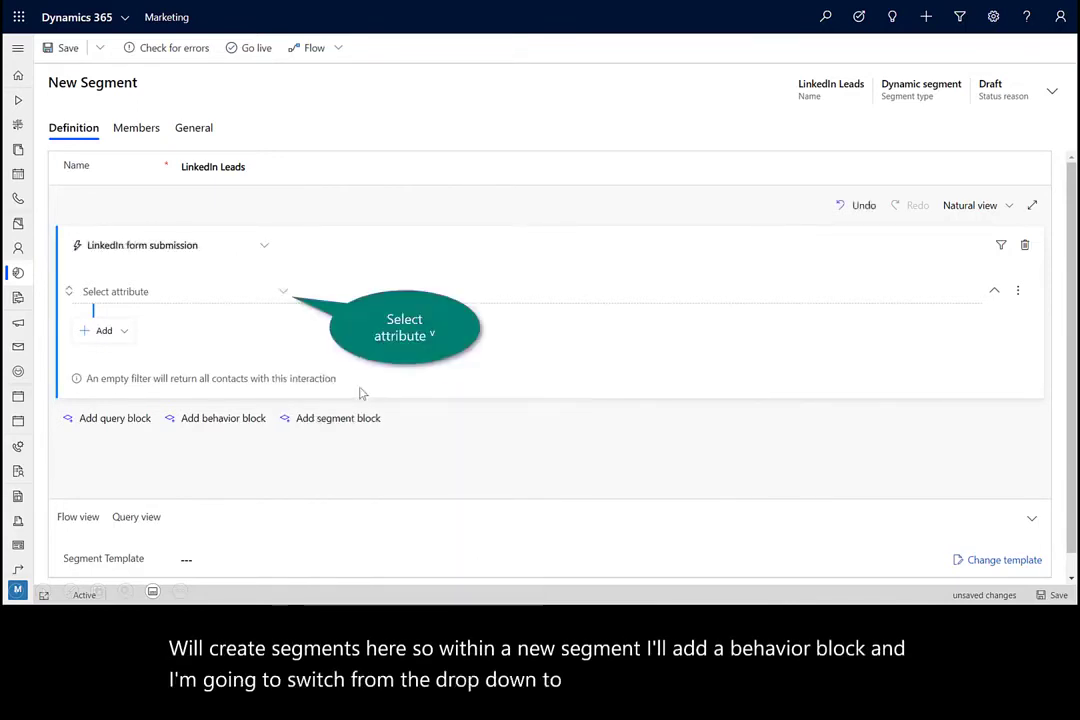
click(283, 293)
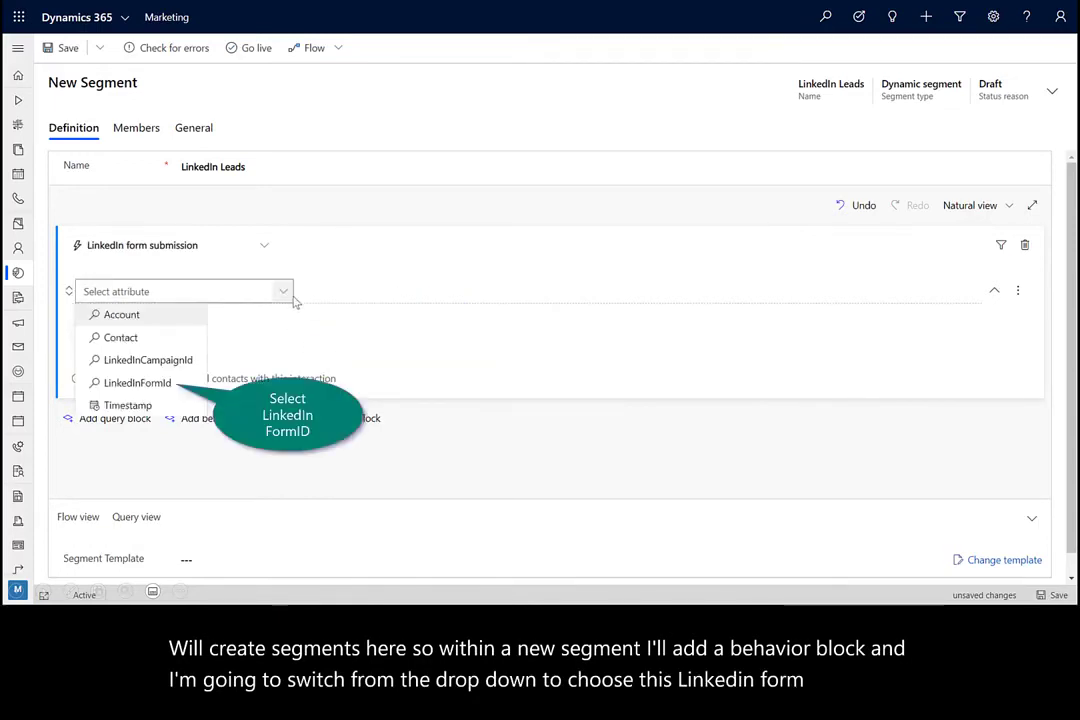
click(137, 383)
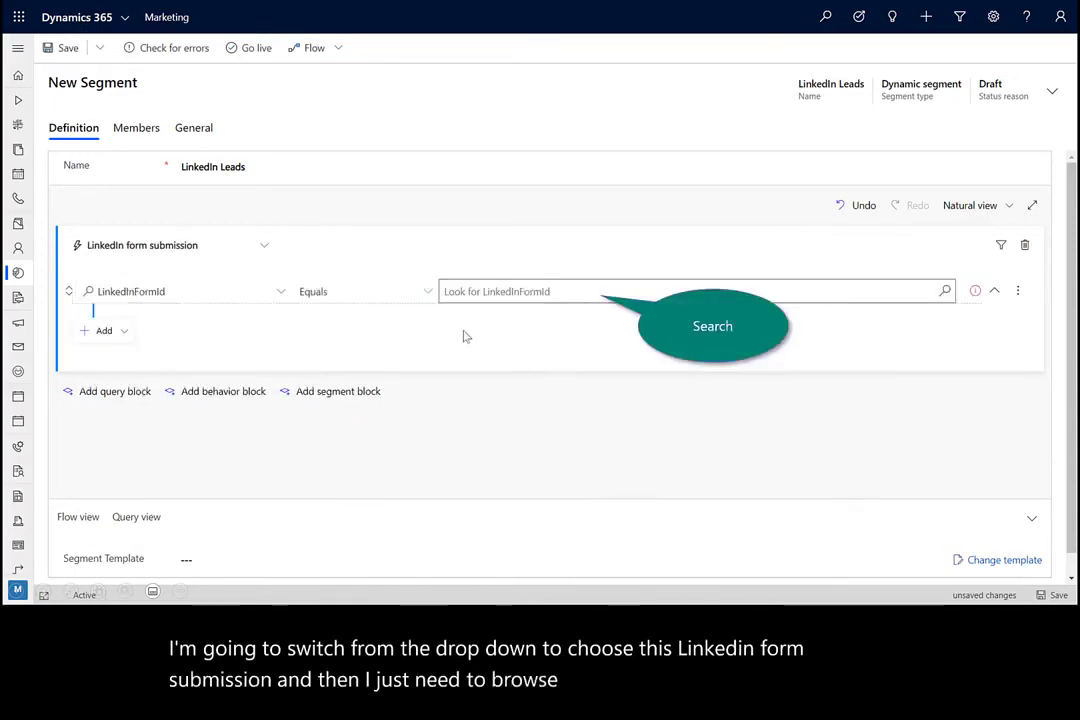
click(480, 300)
click(506, 346)
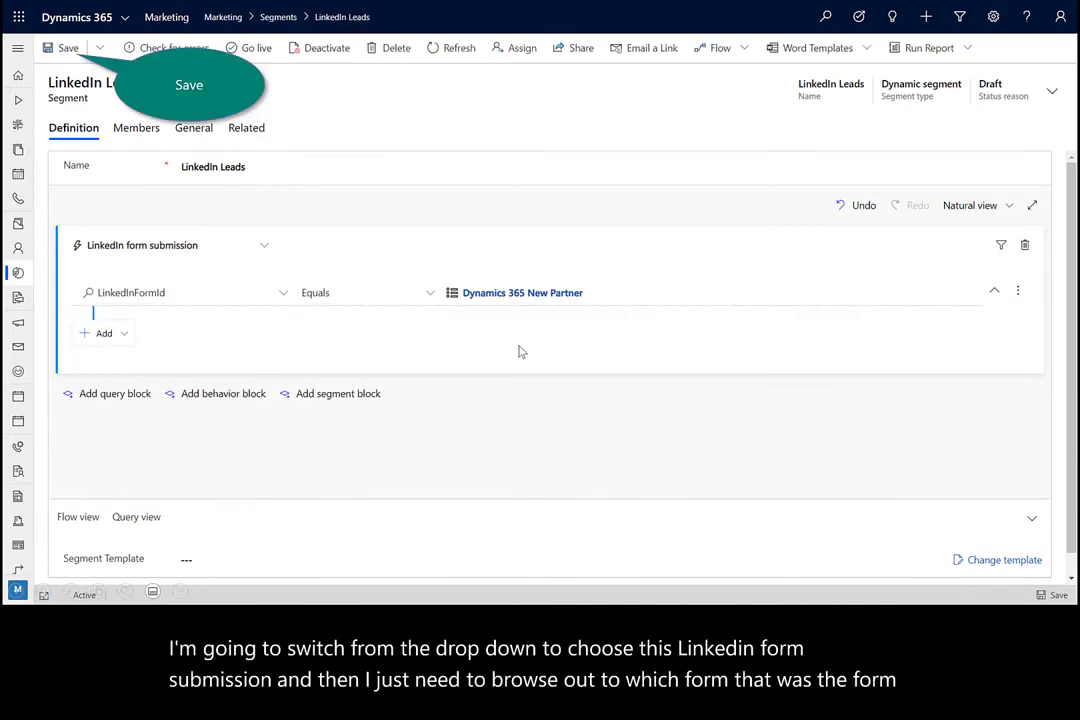
click(49, 50)
click(245, 48)
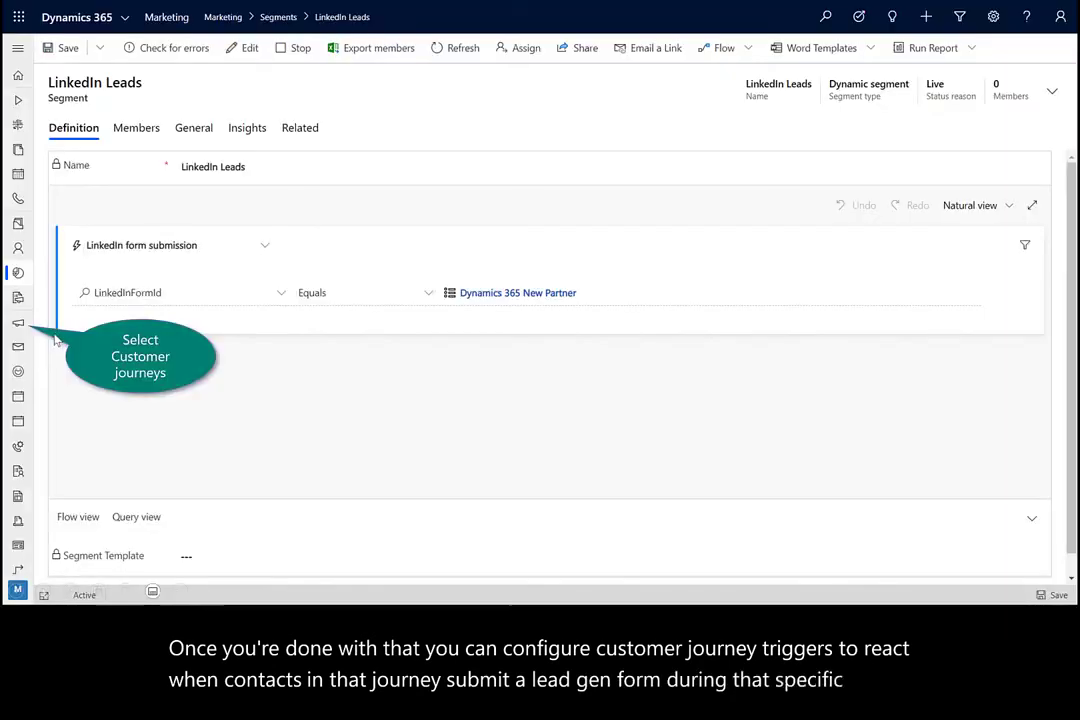
Switch to the Customer journeys list to find the LinkedIn Lead Campaign journey
click(17, 323)
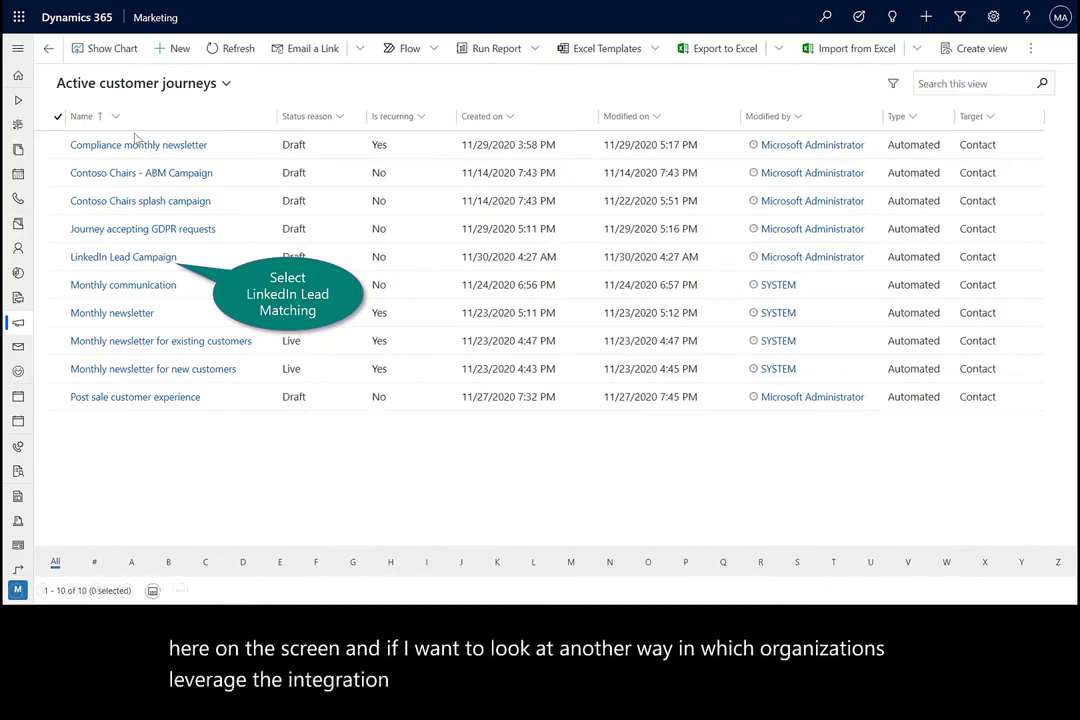
Open the LinkedIn Lead Campaign journey in the journey designer
click(150, 257)
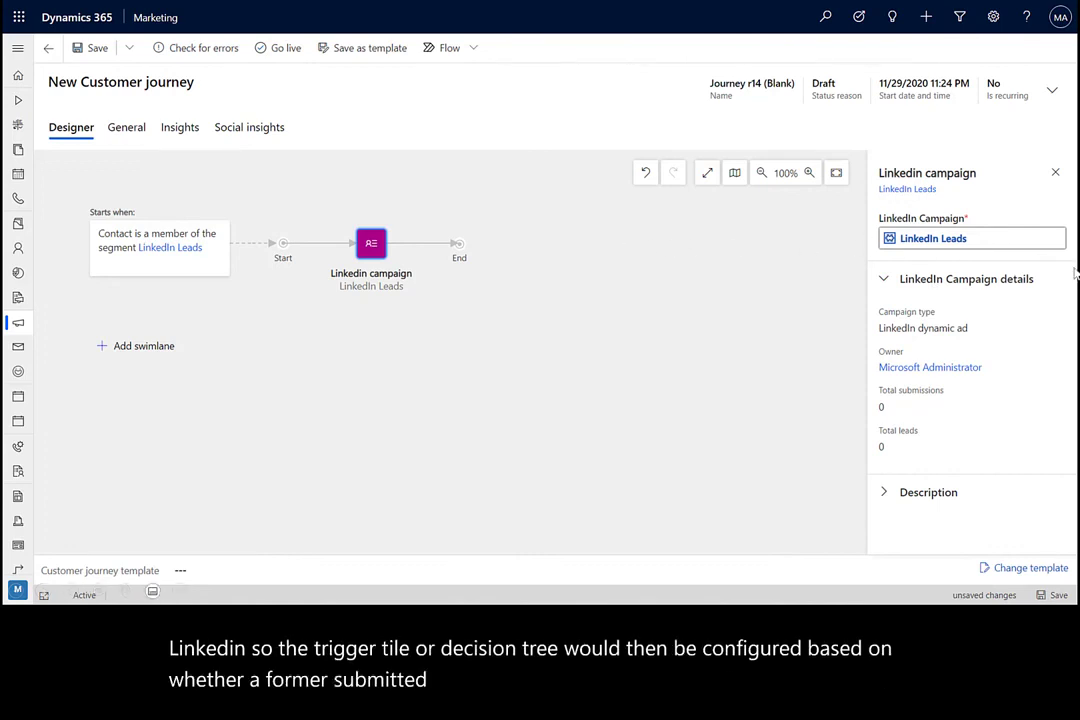
Advance the PowerPoint slideshow to the Benefits slide with the four-step process
key(Right)
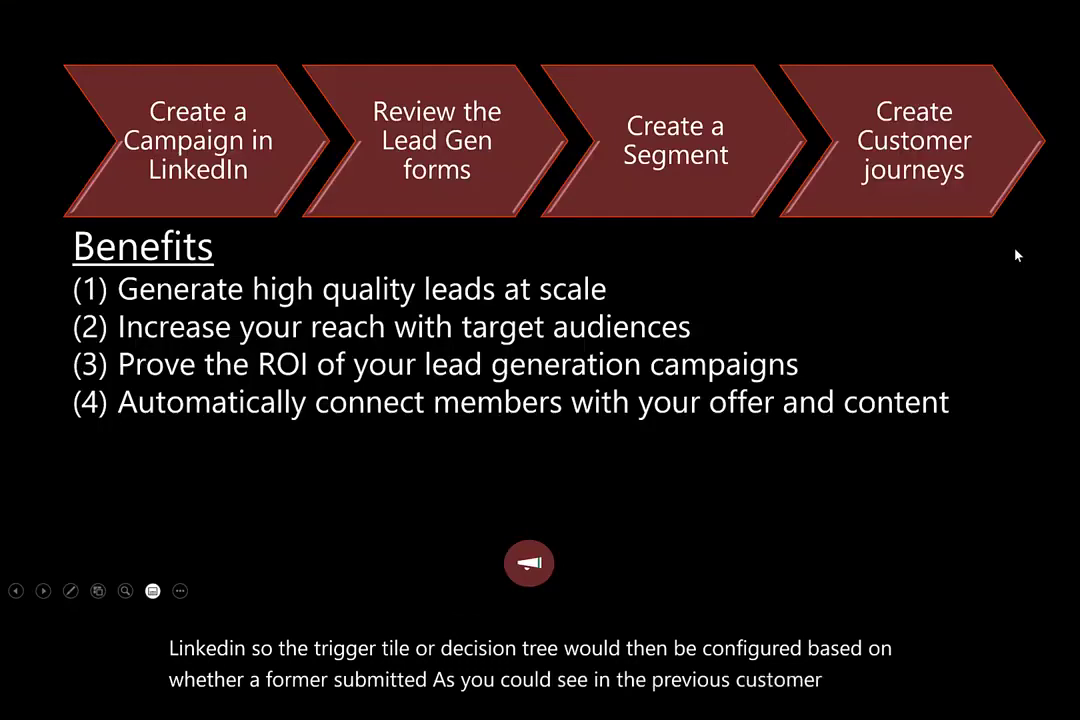